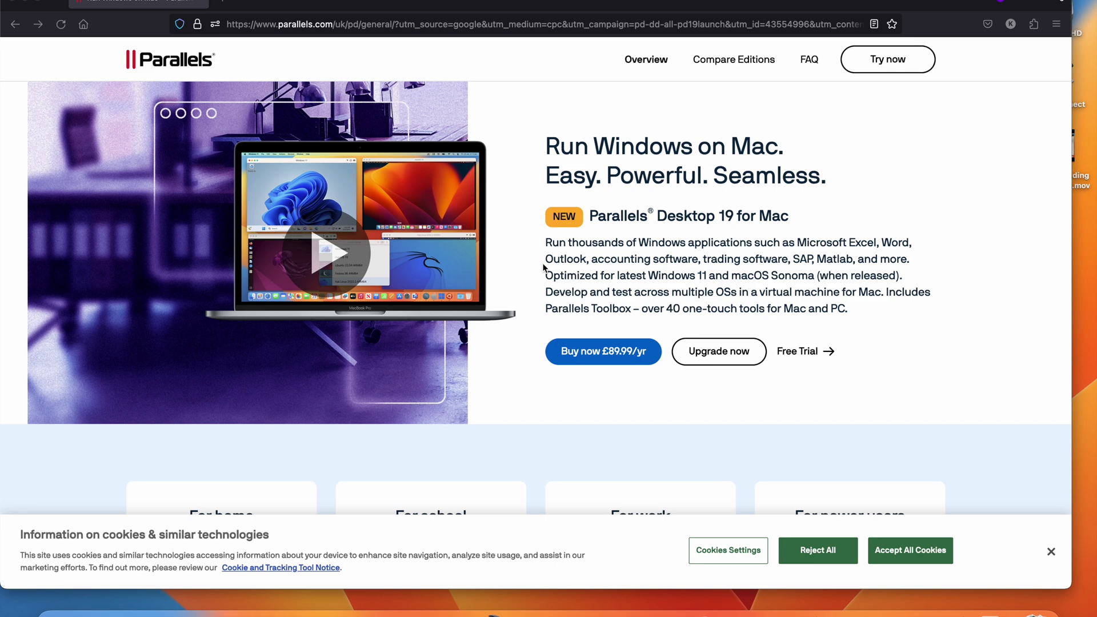
# Step: Scroll down to the Compare editions table: Standard 8 GB vRAM and 4 vCPUs, Pro/Business 128 GB
pyautogui.scroll(-3, 543, 267)
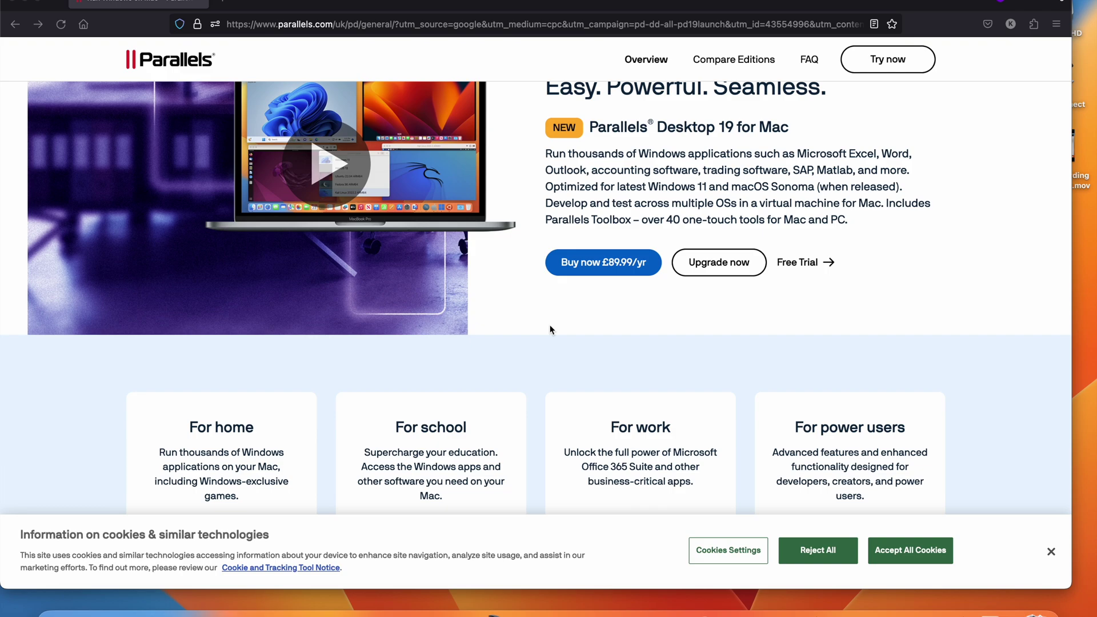
pyautogui.scroll(-15, 551, 330)
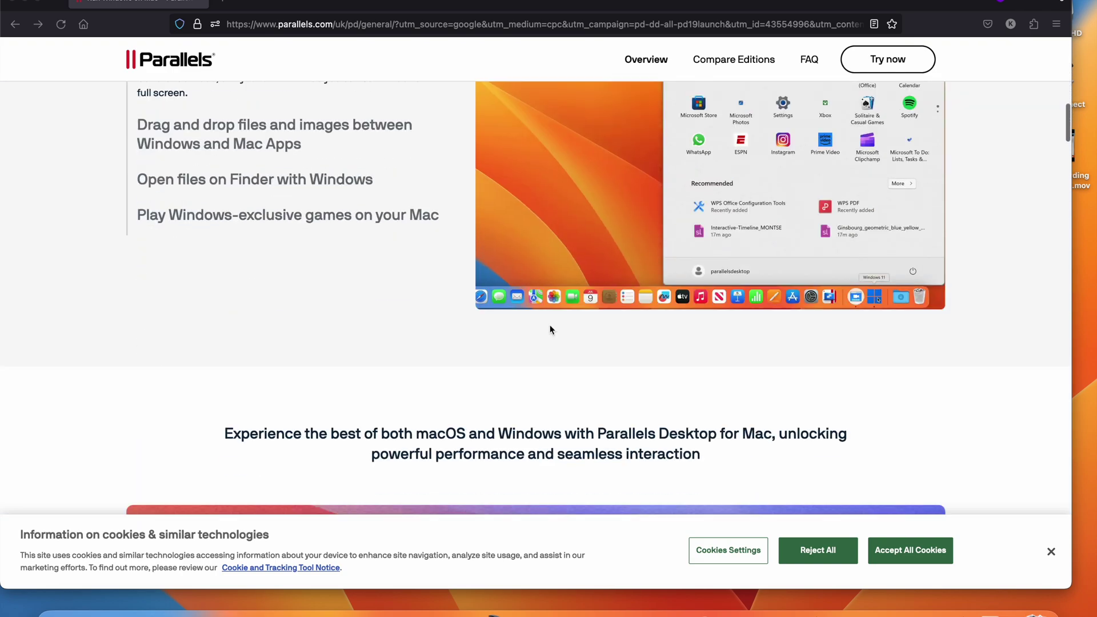
pyautogui.scroll(-15, 551, 329)
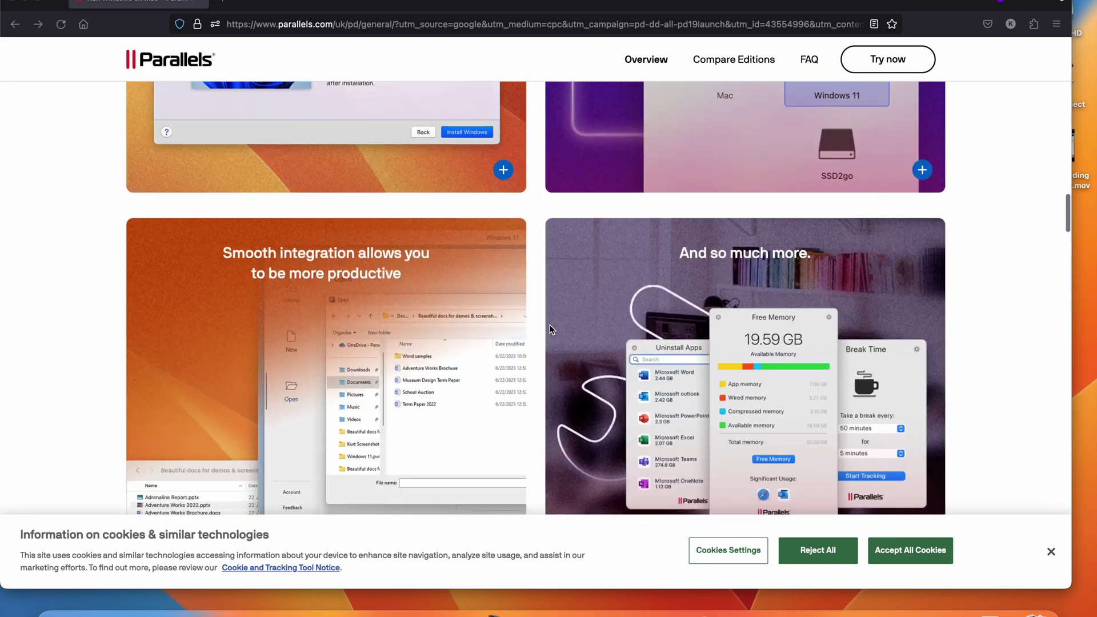
pyautogui.scroll(2, 551, 330)
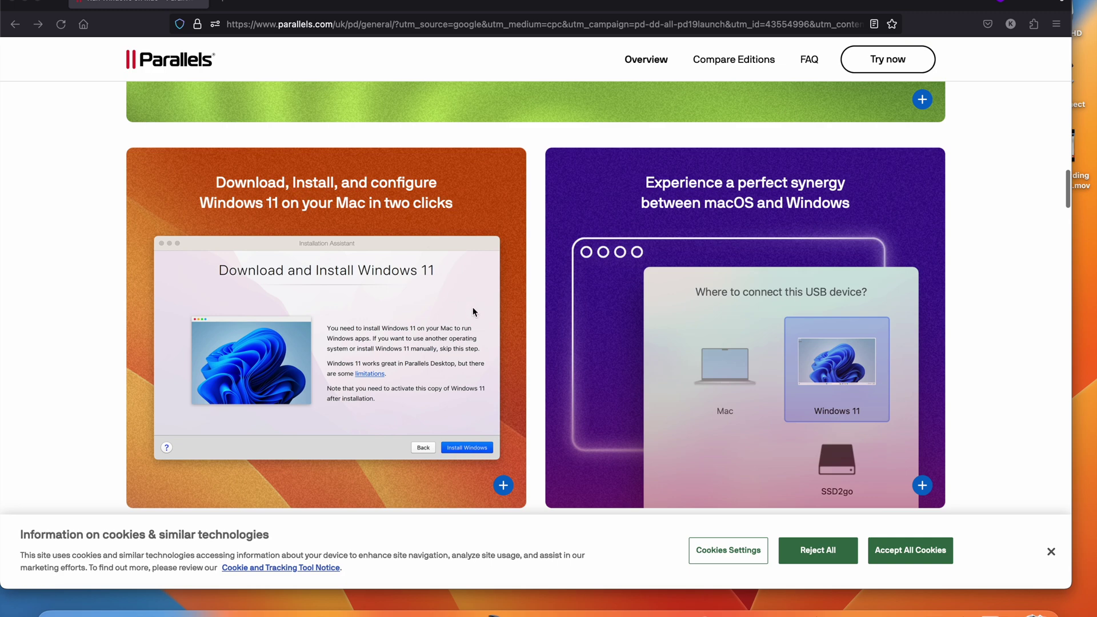
pyautogui.scroll(-8, 738, 374)
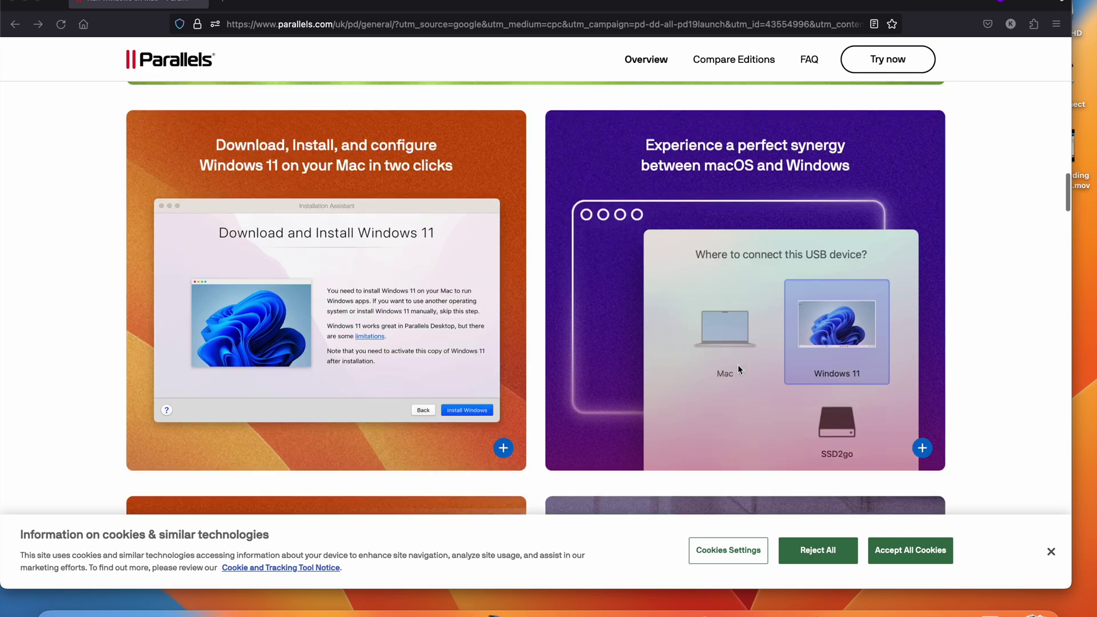
pyautogui.scroll(-3, 738, 369)
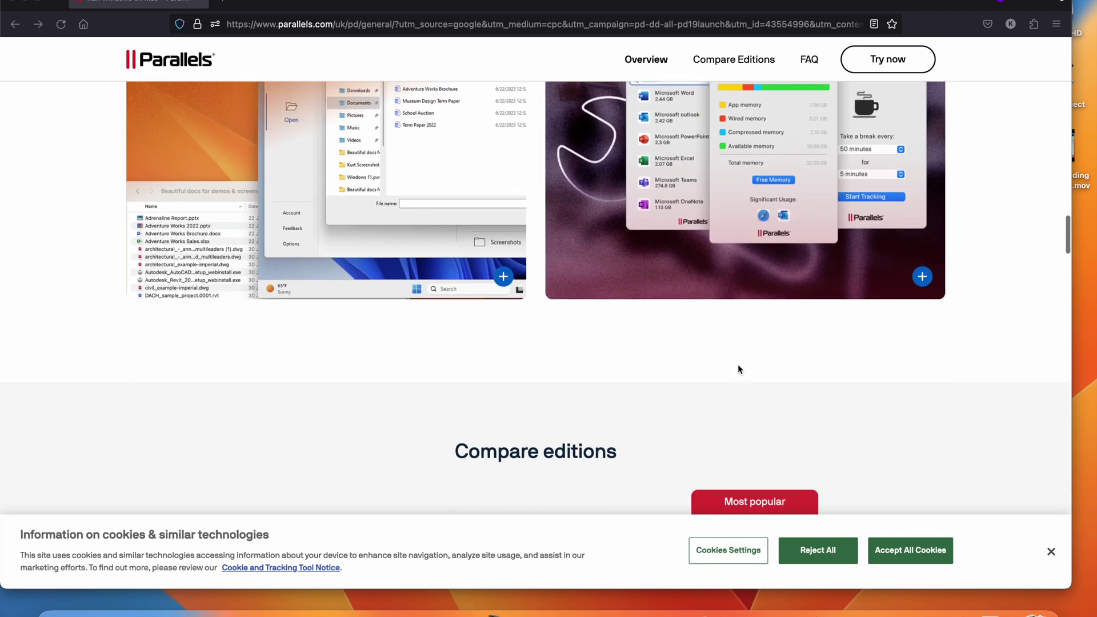
# Step: Check the price row (Standard £89.99, Pro £99.99/yr, Business £119.99/yr), then scroll back to the top
pyautogui.scroll(-5, 738, 368)
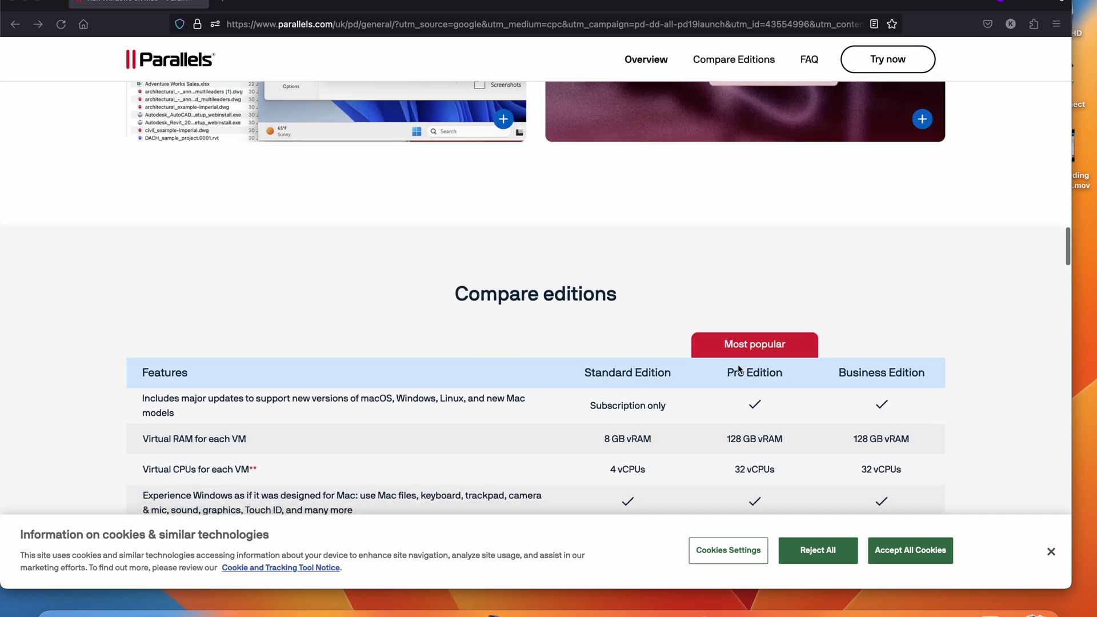
pyautogui.scroll(-1, 739, 369)
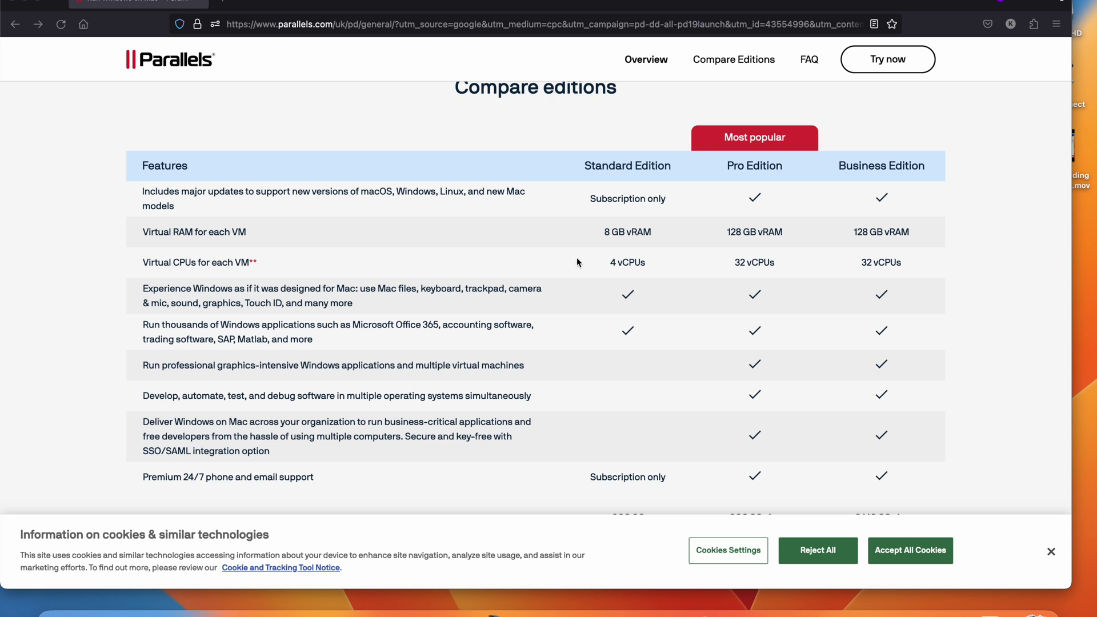
pyautogui.scroll(-2, 600, 177)
pyautogui.scroll(1, 598, 174)
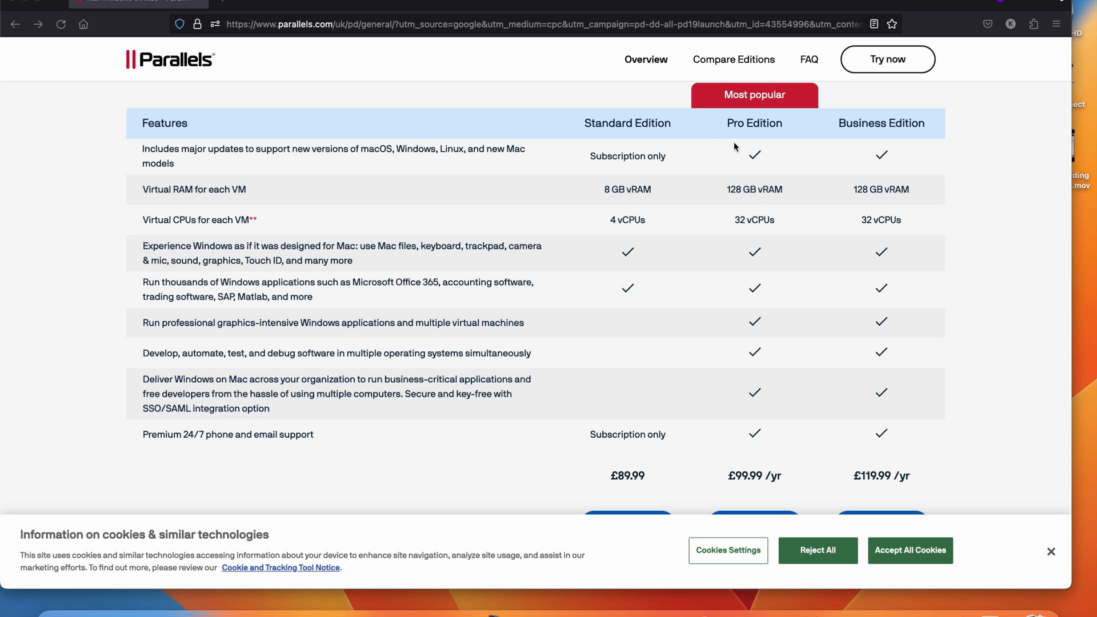
pyautogui.scroll(15, 735, 146)
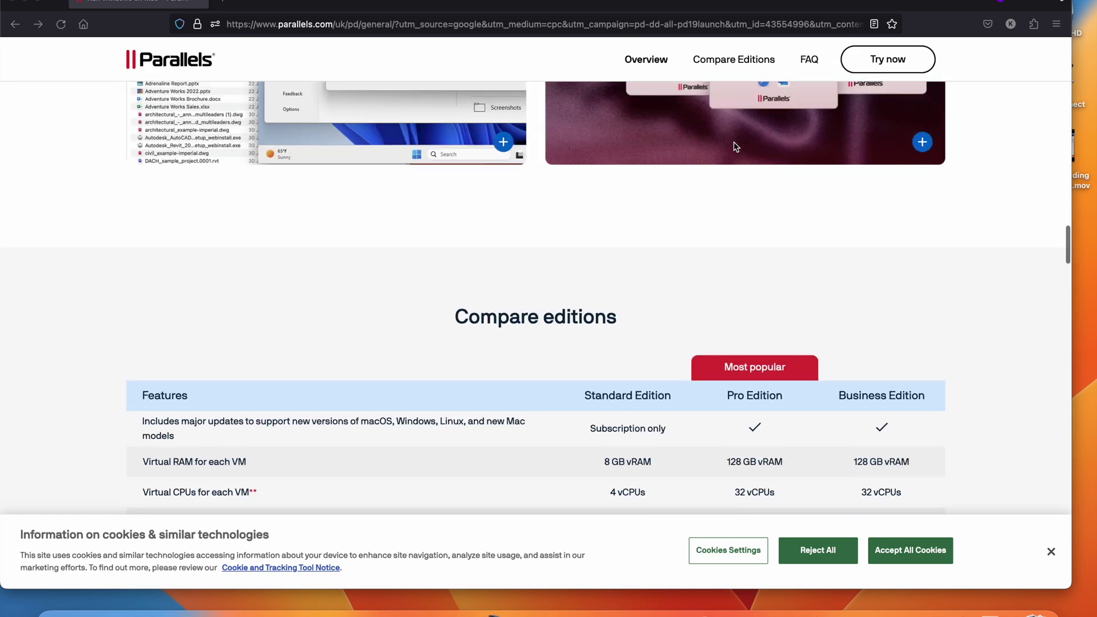
pyautogui.scroll(12, 734, 146)
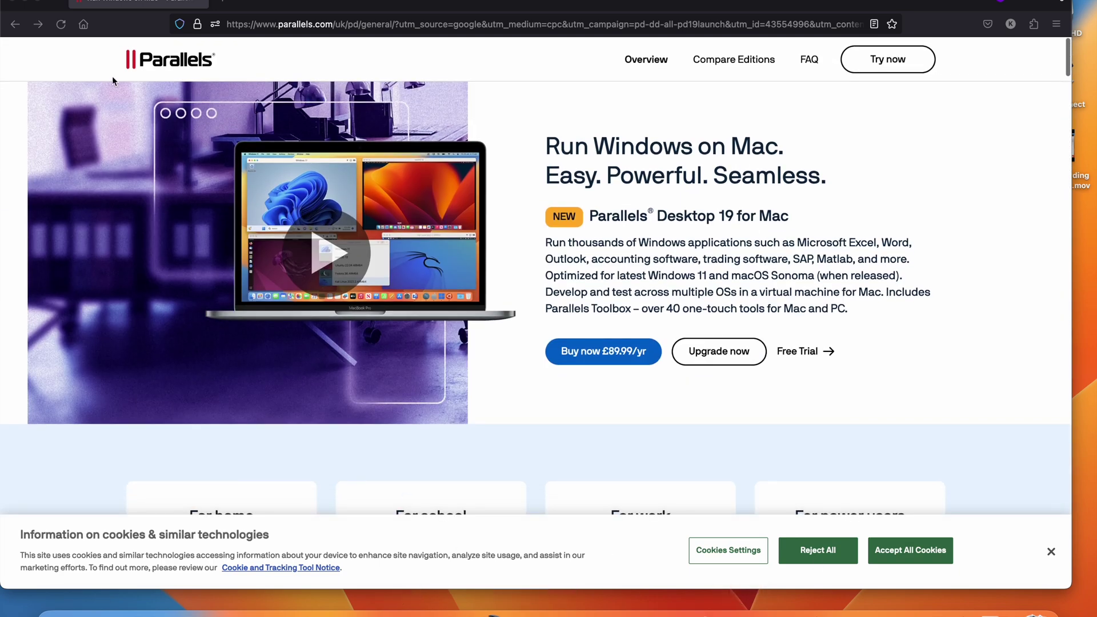
# Step: Minimize Firefox and bring Parallels Desktop's Create New window to the front
pyautogui.click(27, 2)
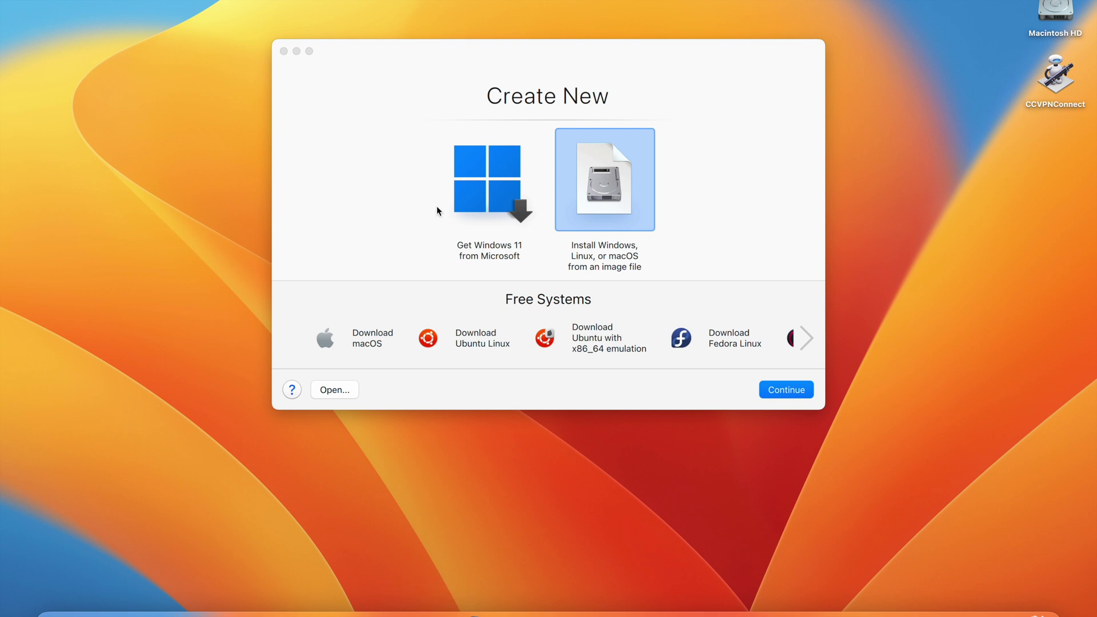
pyautogui.click(426, 196)
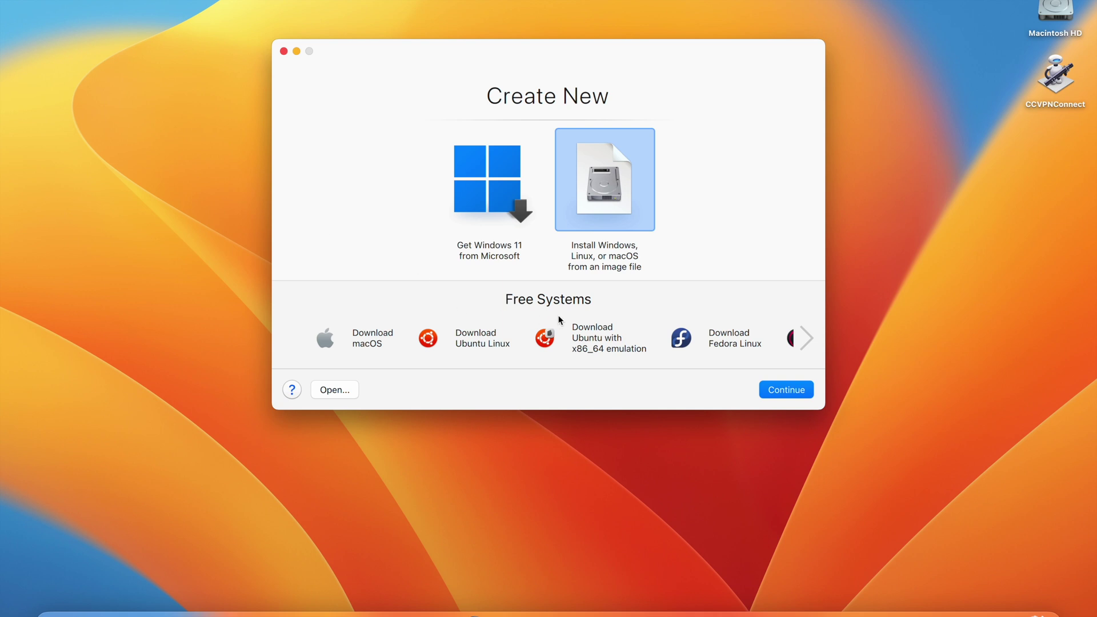
pyautogui.hscroll(3, 572, 337)
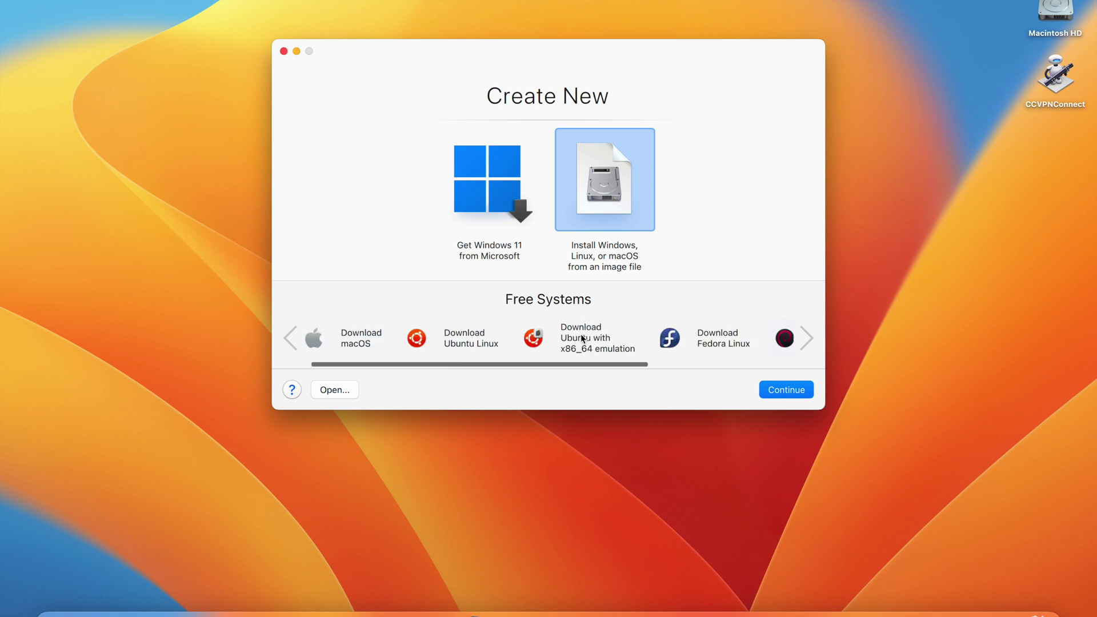
pyautogui.hscroll(5, 581, 337)
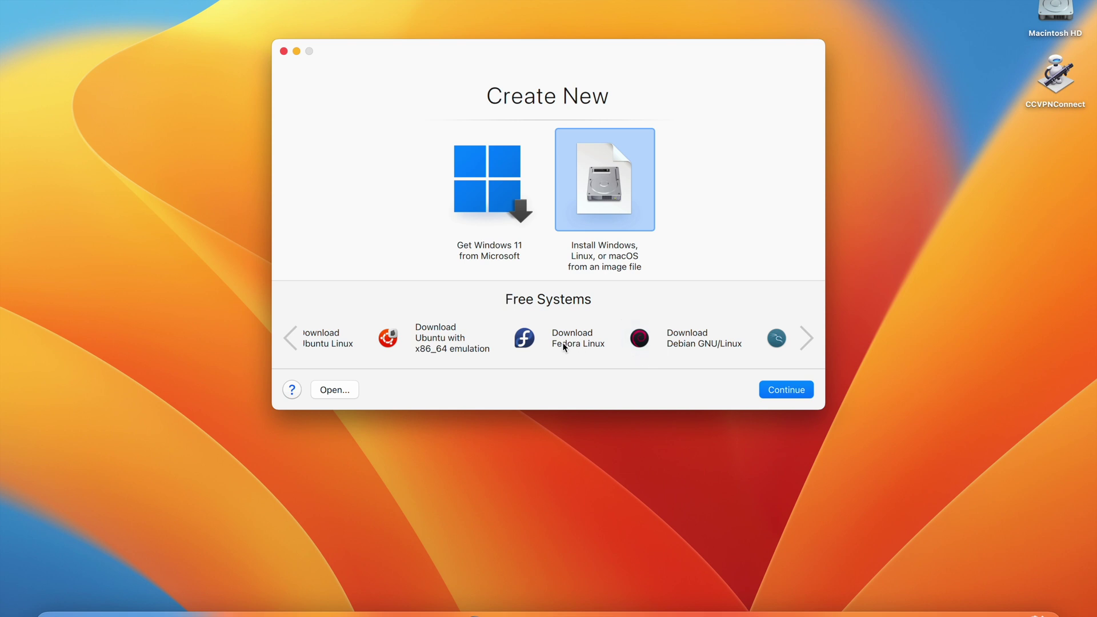
pyautogui.hscroll(-3, 549, 343)
pyautogui.hscroll(-2, 550, 344)
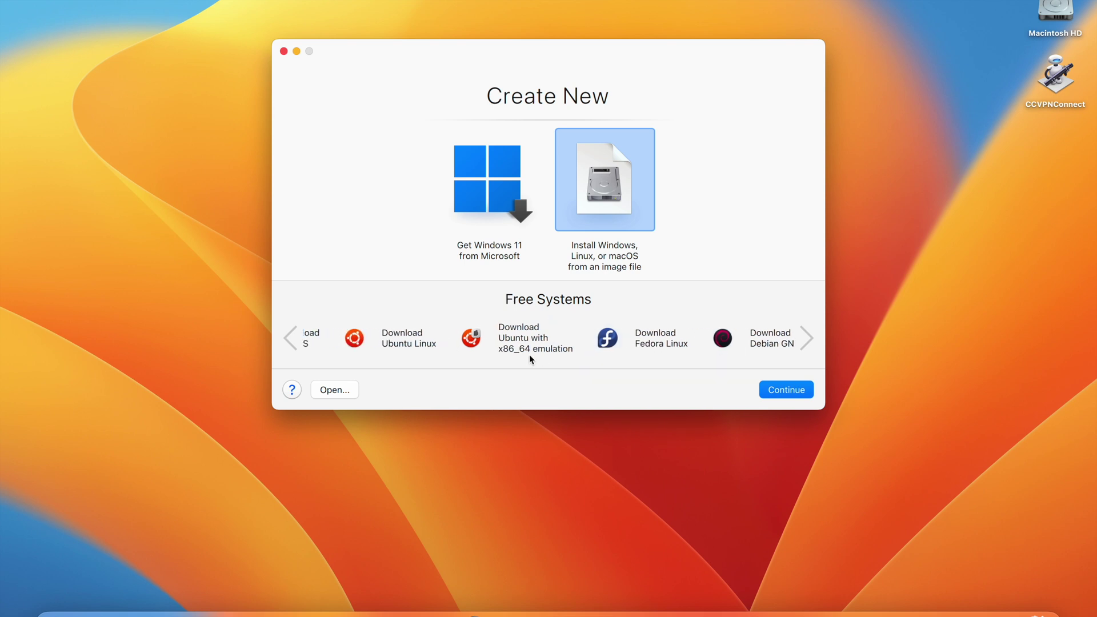
pyautogui.hscroll(-3, 529, 354)
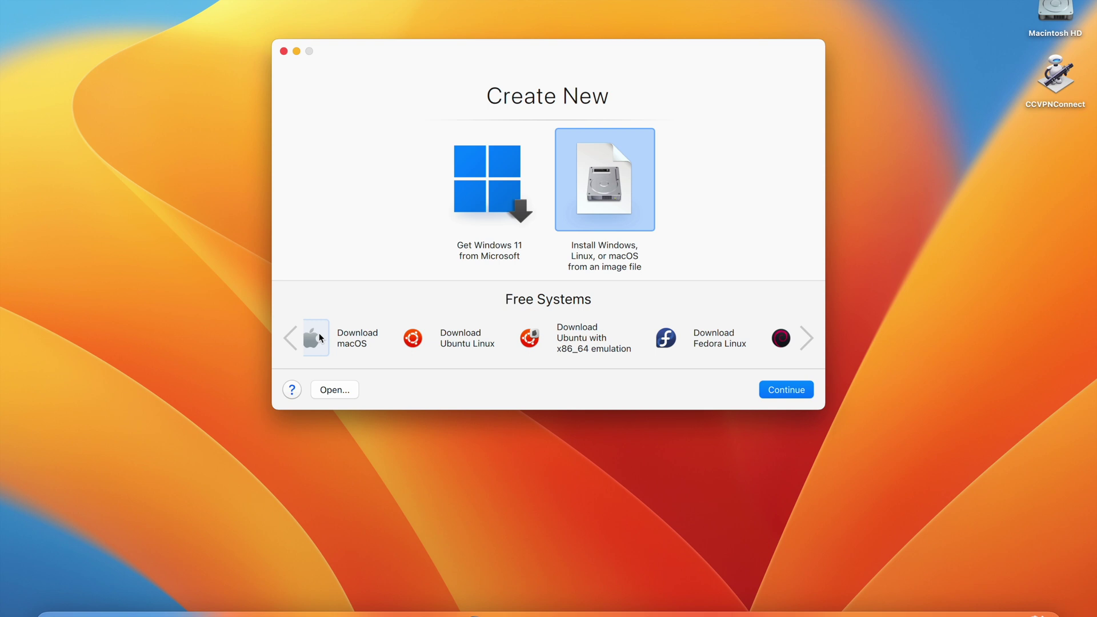
pyautogui.hscroll(-2, 319, 333)
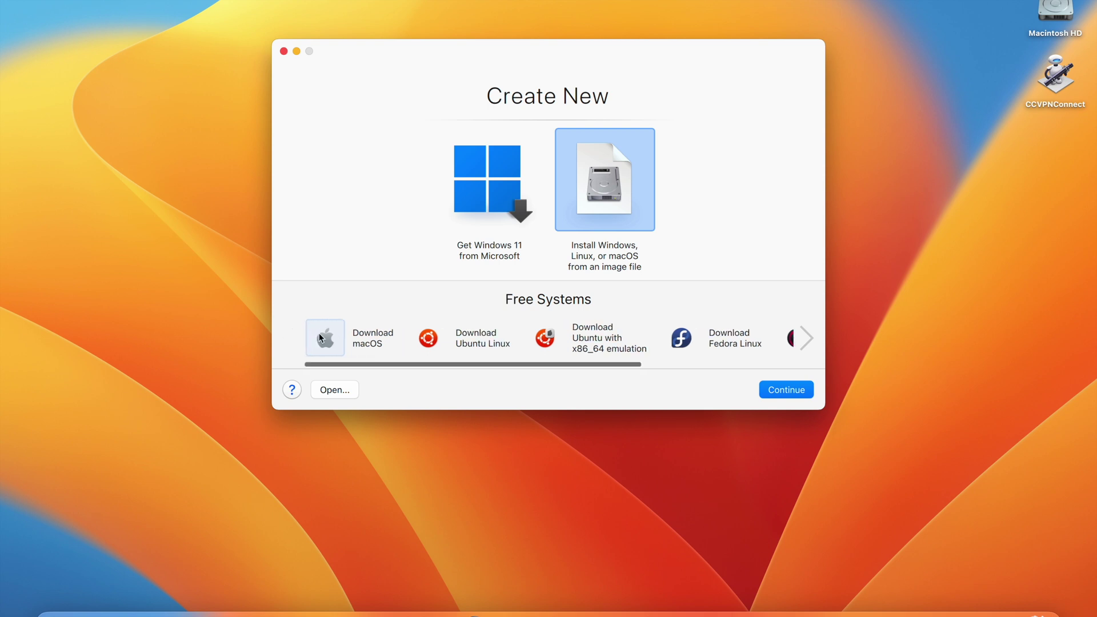
pyautogui.click(426, 339)
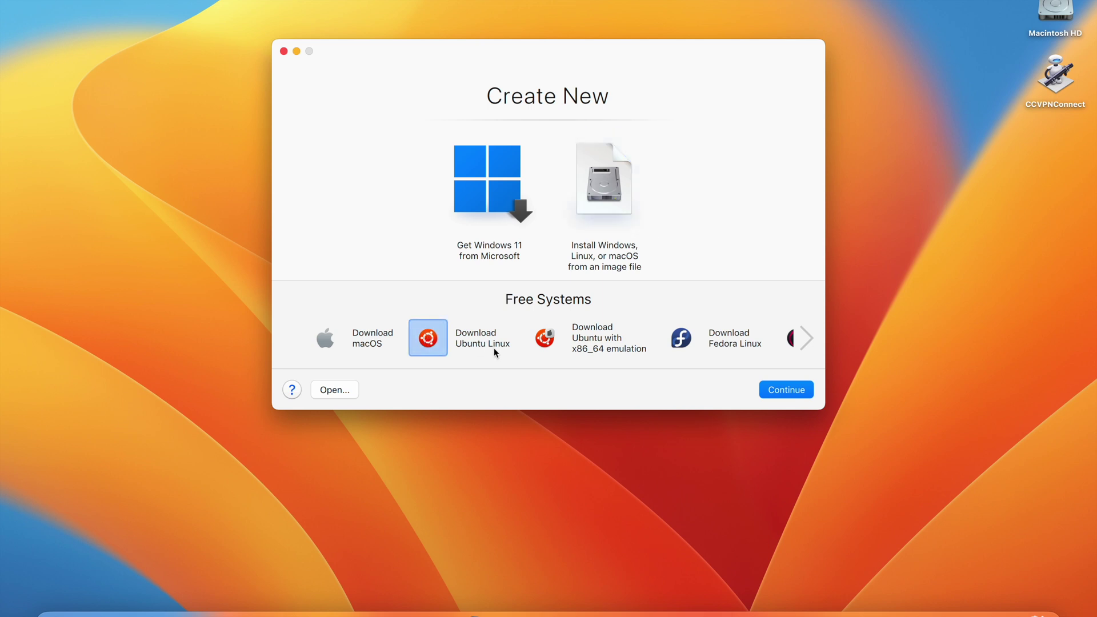
# Step: Pick the free Ubuntu Linux system to reach the Ubuntu 22.04.2 ARM64 download details
pyautogui.click(792, 392)
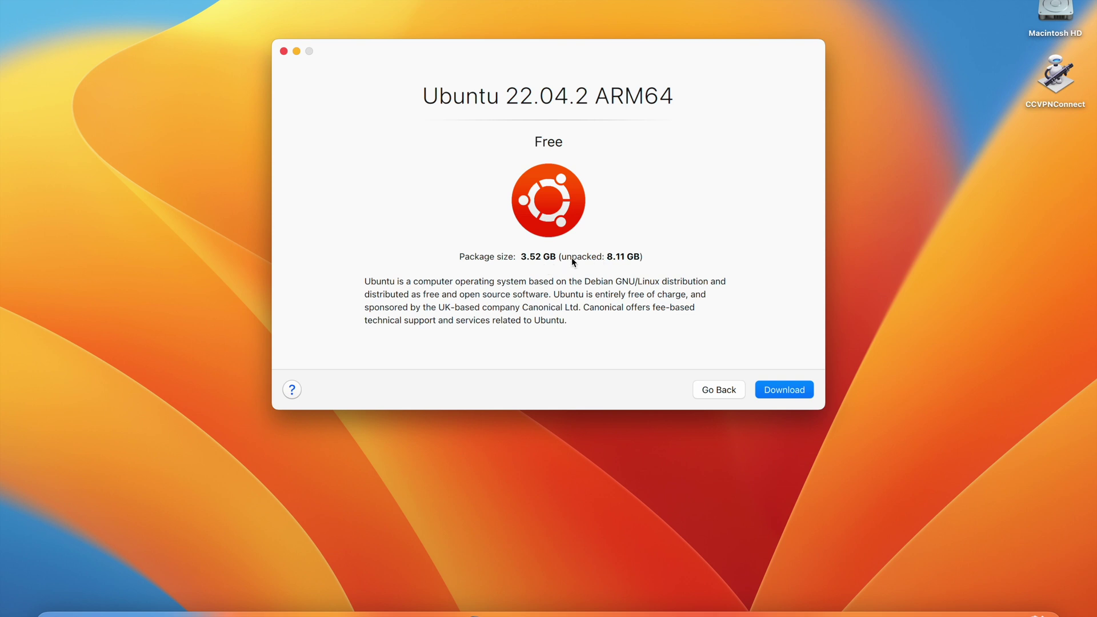
# Step: Download Ubuntu 22.04.2 ARM64 and let the new VM boot to its login screen
pyautogui.click(774, 388)
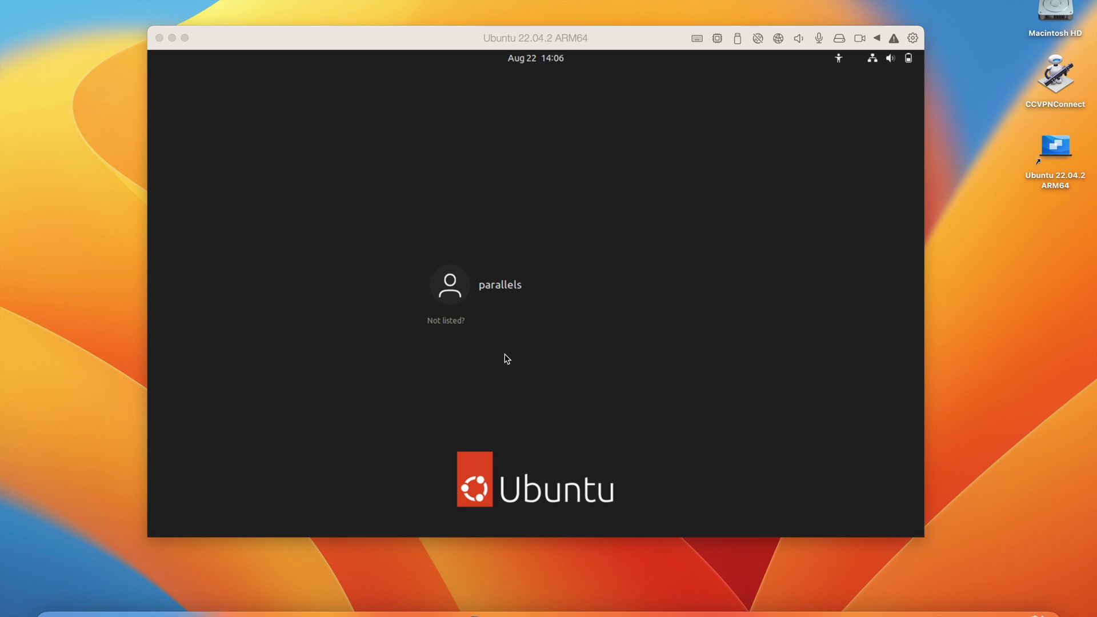
# Step: Select the VM's user account, enter and confirm a new password, and log in
pyautogui.click(463, 296)
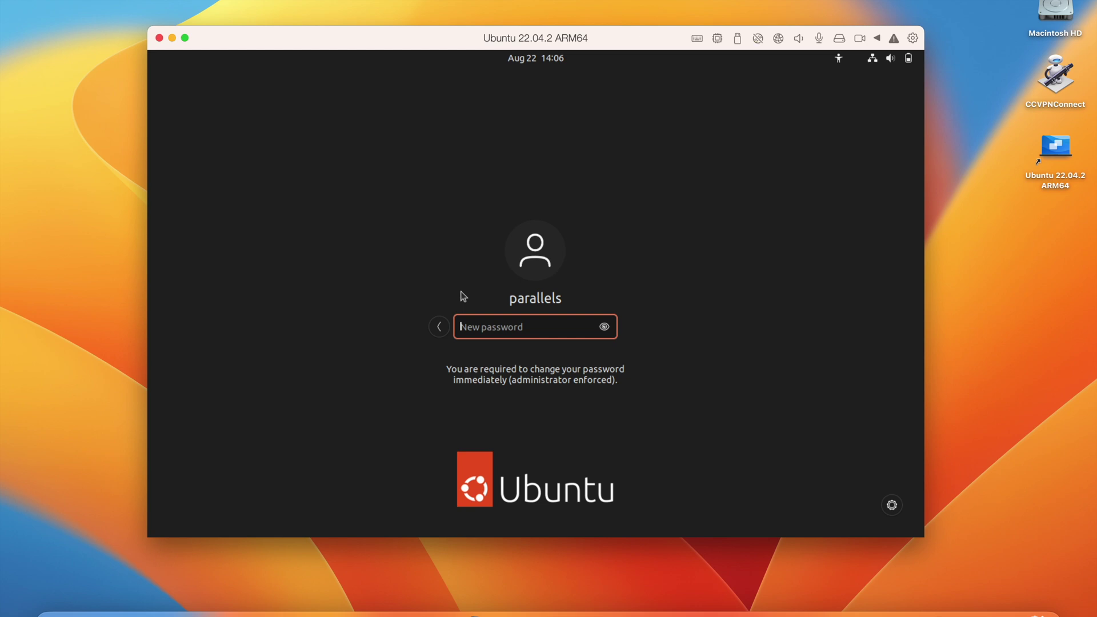
pyautogui.write('•••••••••••')
pyautogui.press('Return')
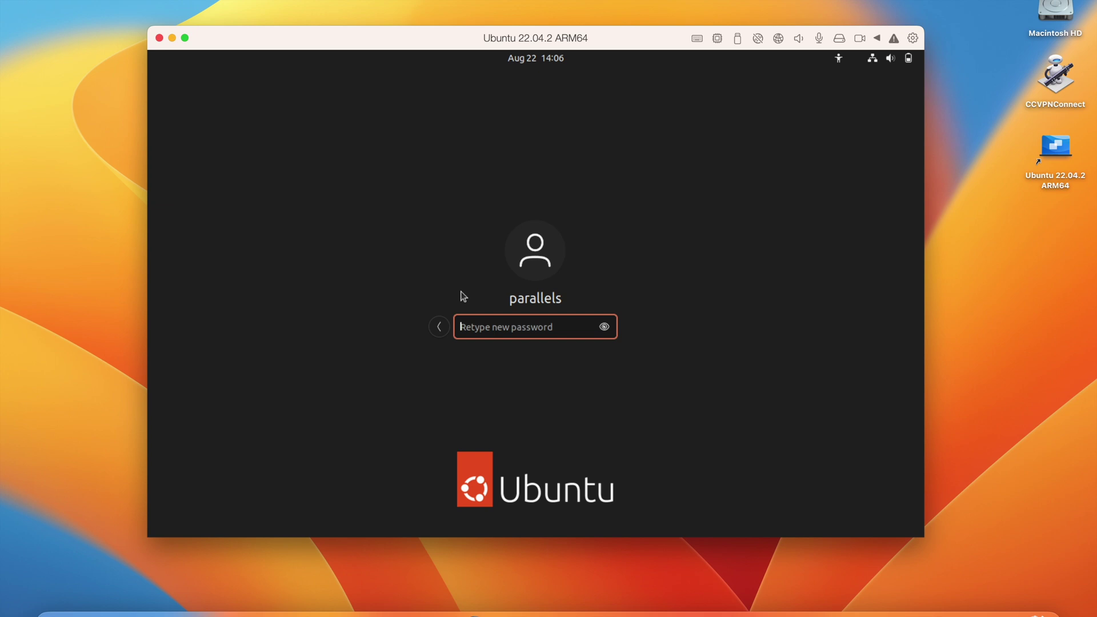
pyautogui.write('•••••••••••')
pyautogui.press('Return')
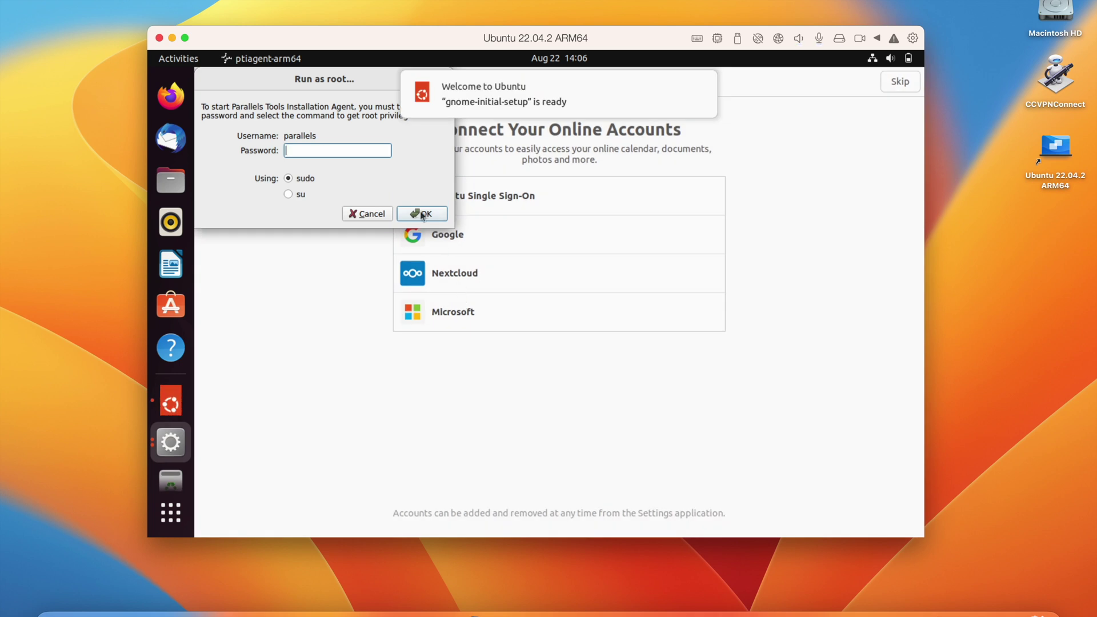
# Step: Enter the root password to start Parallels Tools, then drag its progress window to the lower left
pyautogui.write('••••••••')
pyautogui.click(421, 214)
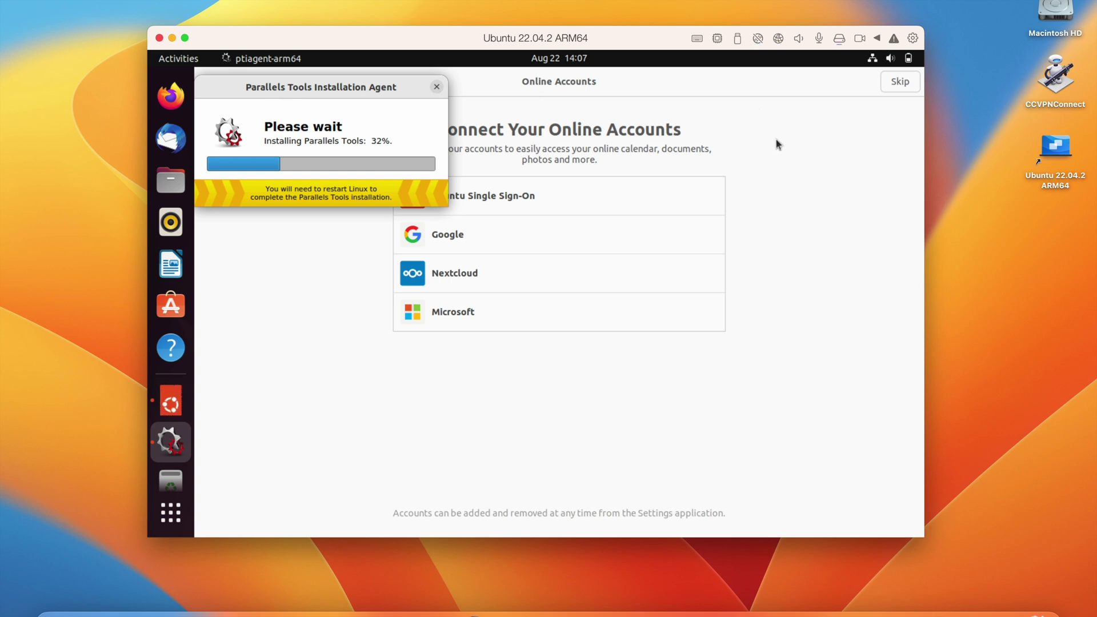
pyautogui.click(708, 102)
pyautogui.moveTo(386, 86); pyautogui.dragTo(391, 363)
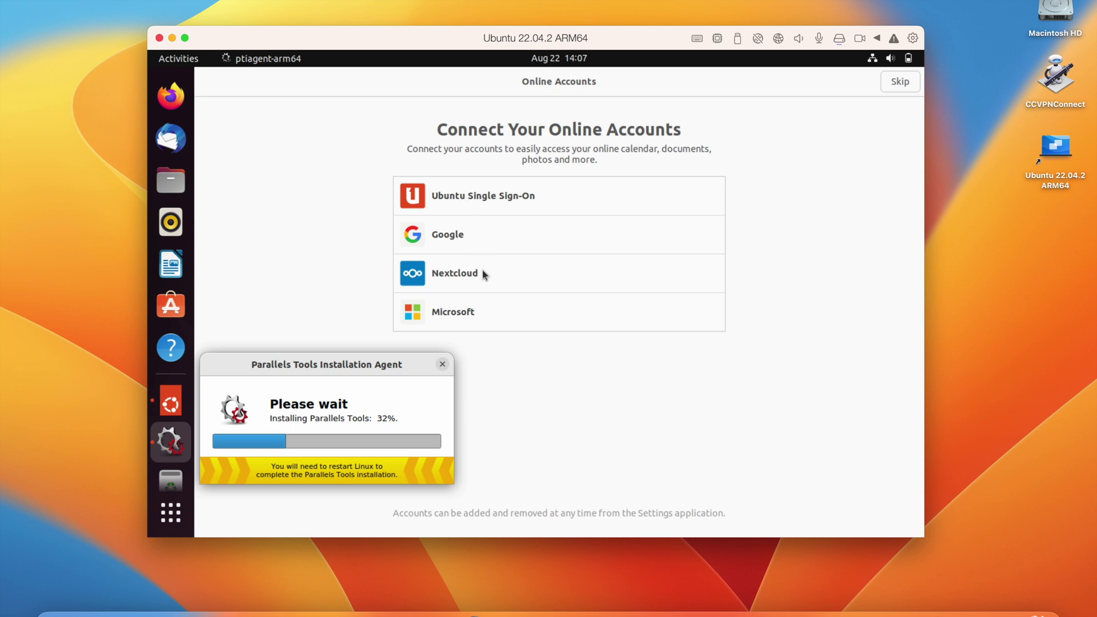
# Step: Skip Online Accounts and advance through Ubuntu Pro, Help improve Ubuntu and Privacy to Ready to go
pyautogui.click(850, 109)
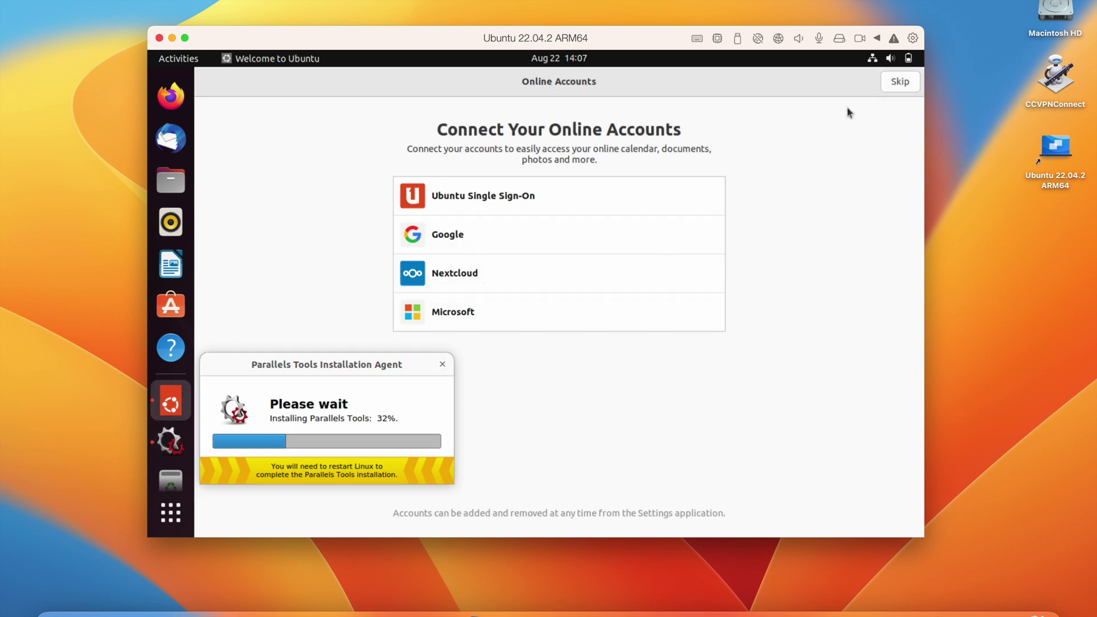
pyautogui.click(894, 87)
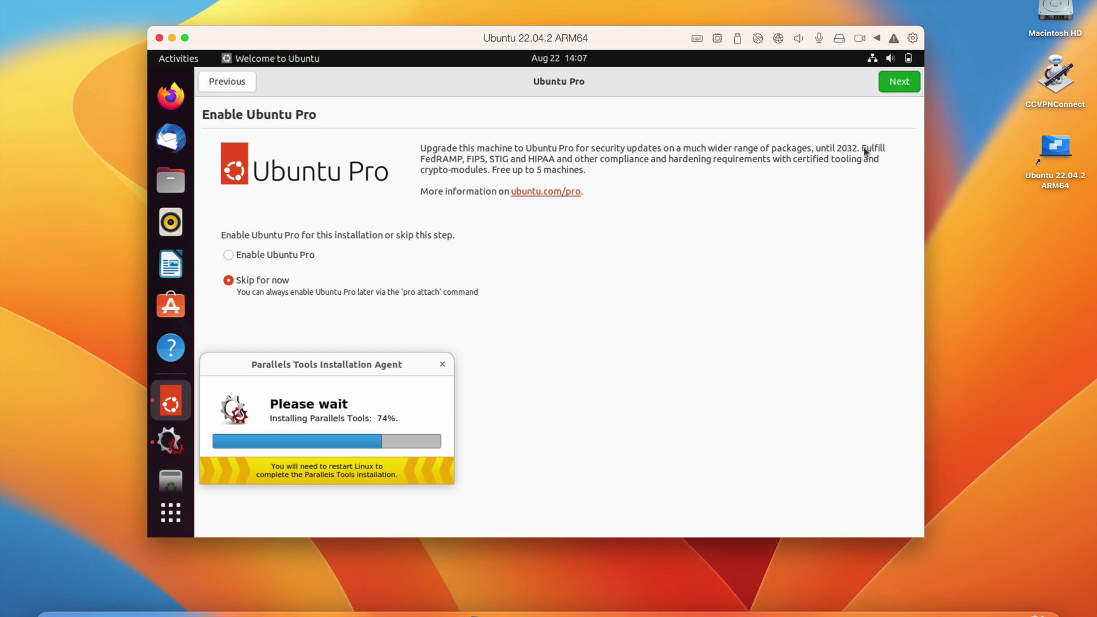
pyautogui.click(905, 86)
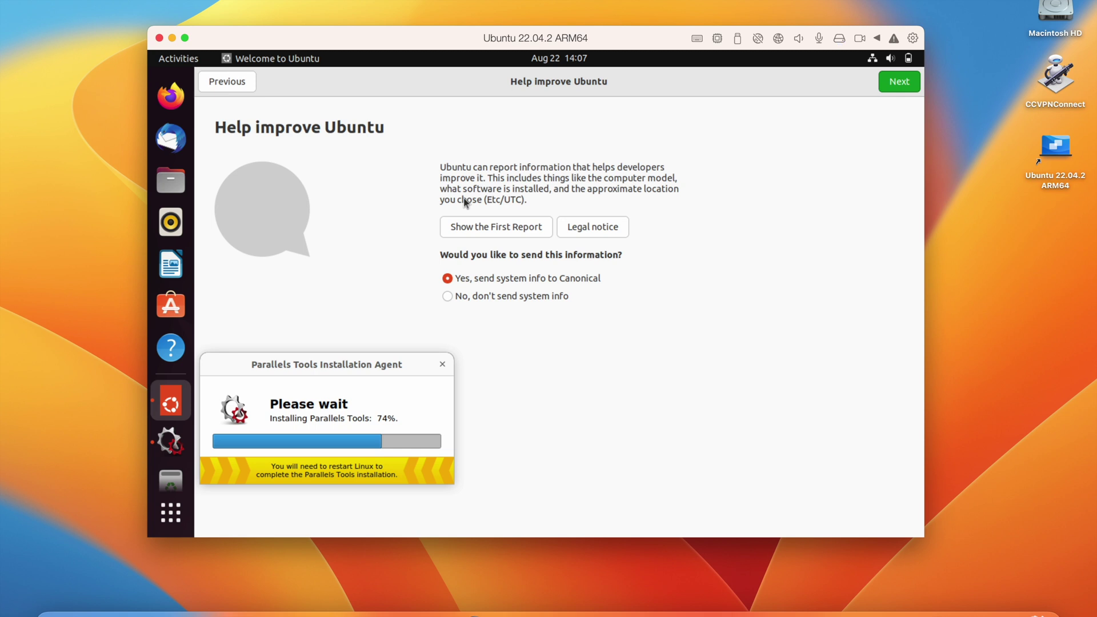
pyautogui.click(901, 79)
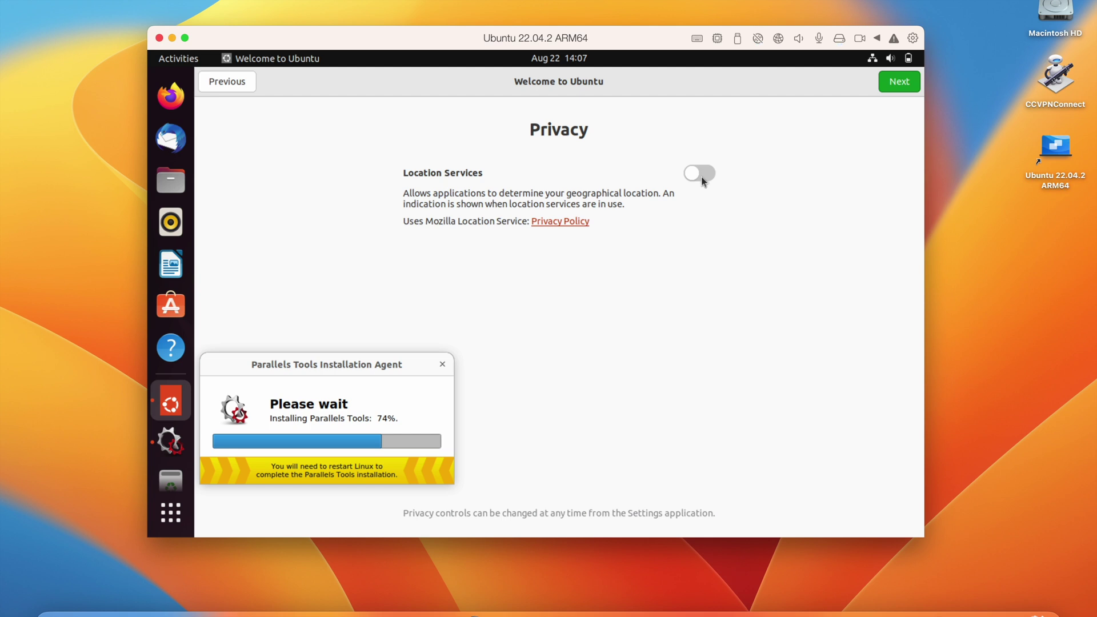
pyautogui.click(897, 84)
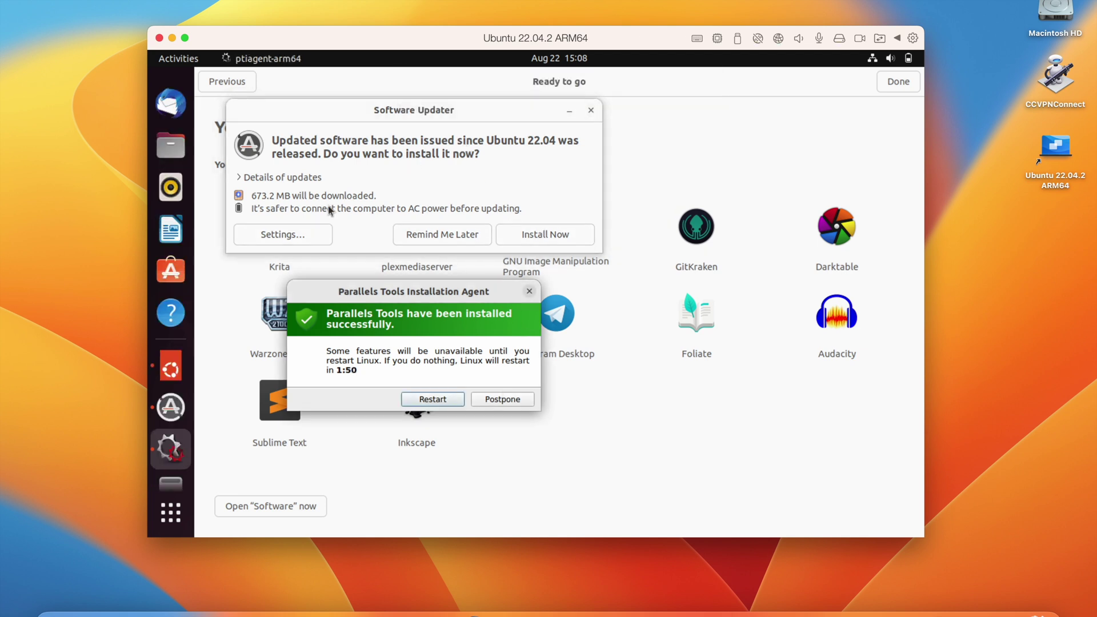
# Step: Close Software Updater, postpone the Parallels Tools restart, and click Done in Welcome to Ubuntu
pyautogui.click(464, 236)
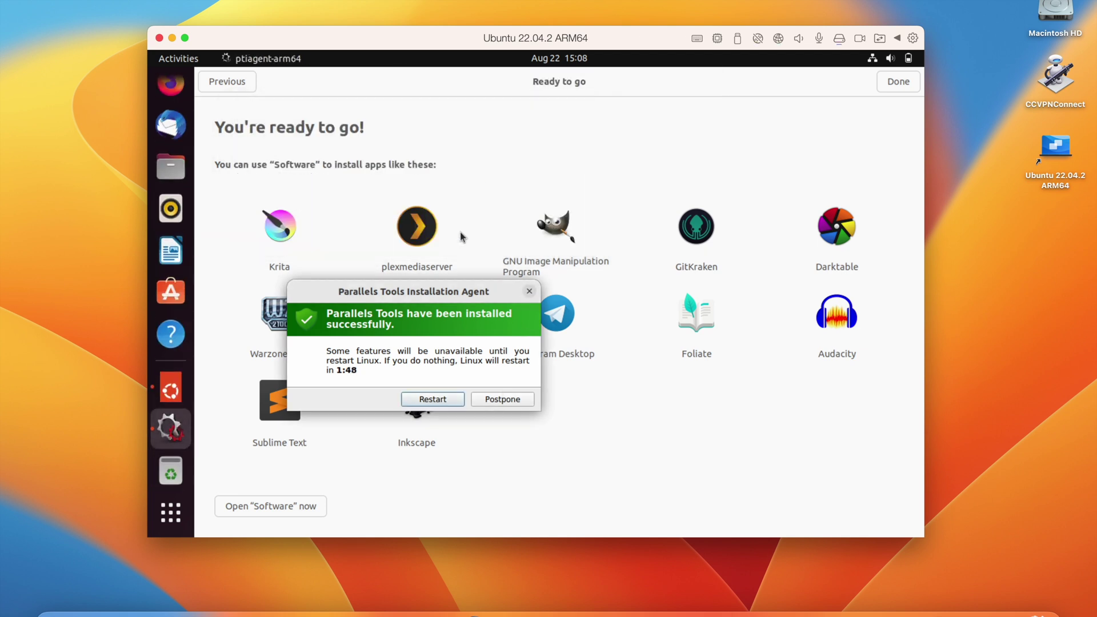
pyautogui.click(507, 401)
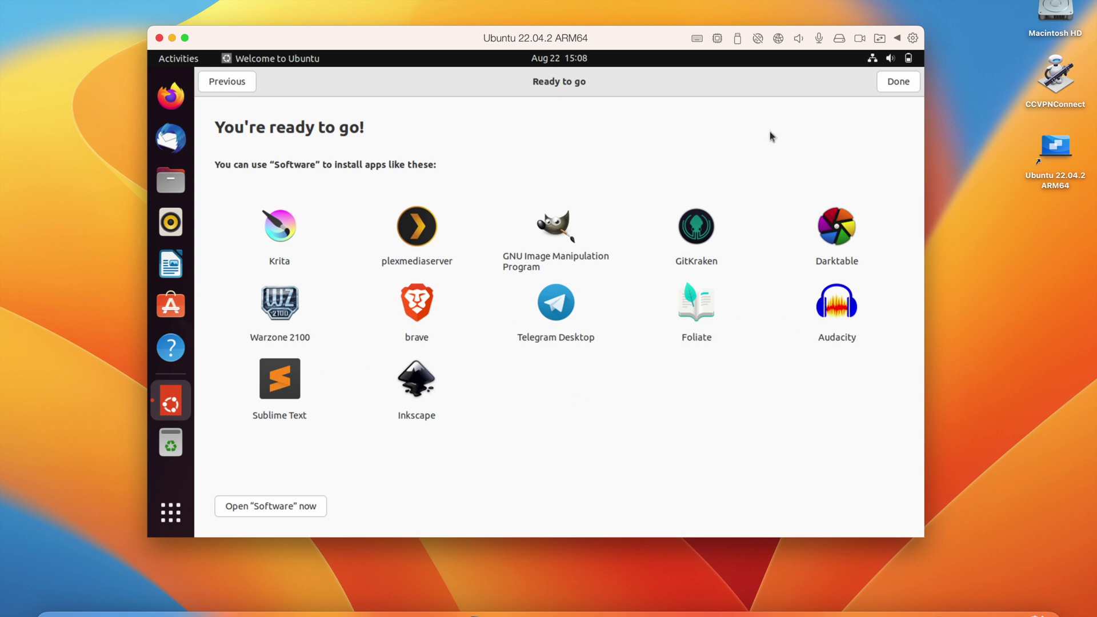
pyautogui.click(904, 87)
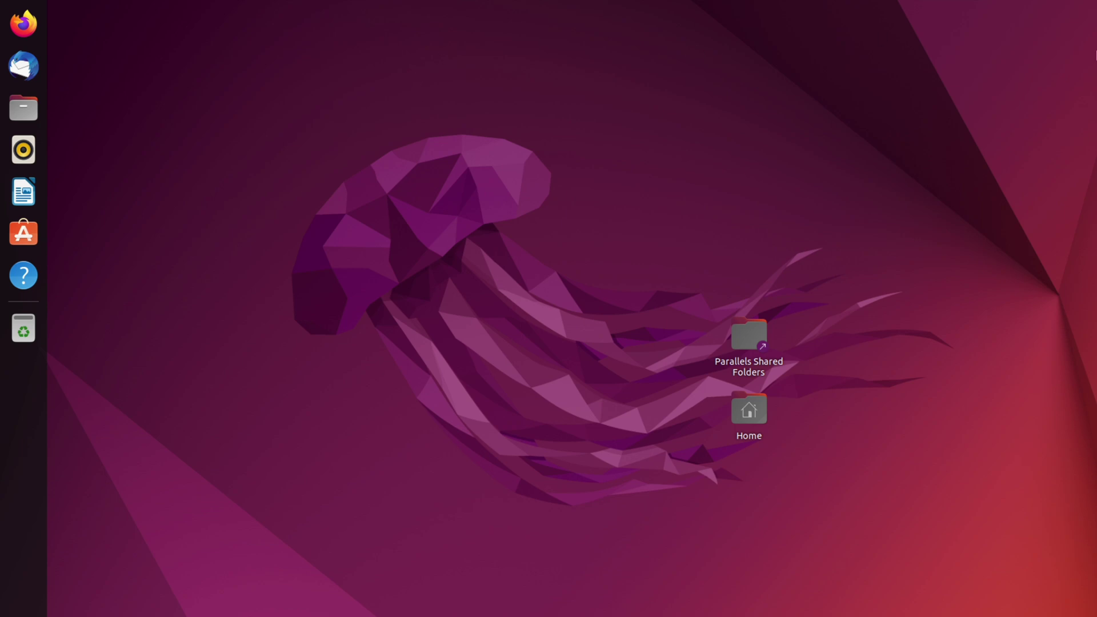
# Step: Power off Ubuntu from the top-right system menu's Power Off / Log Out, confirming Power Off
pyautogui.click(1075, 10)
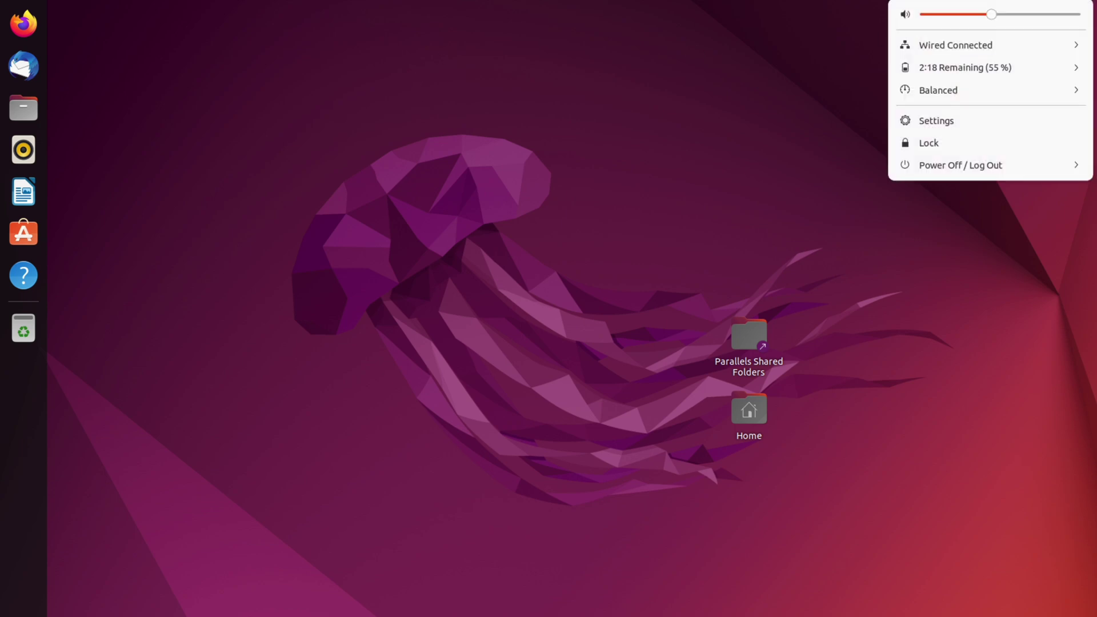
pyautogui.click(1072, 166)
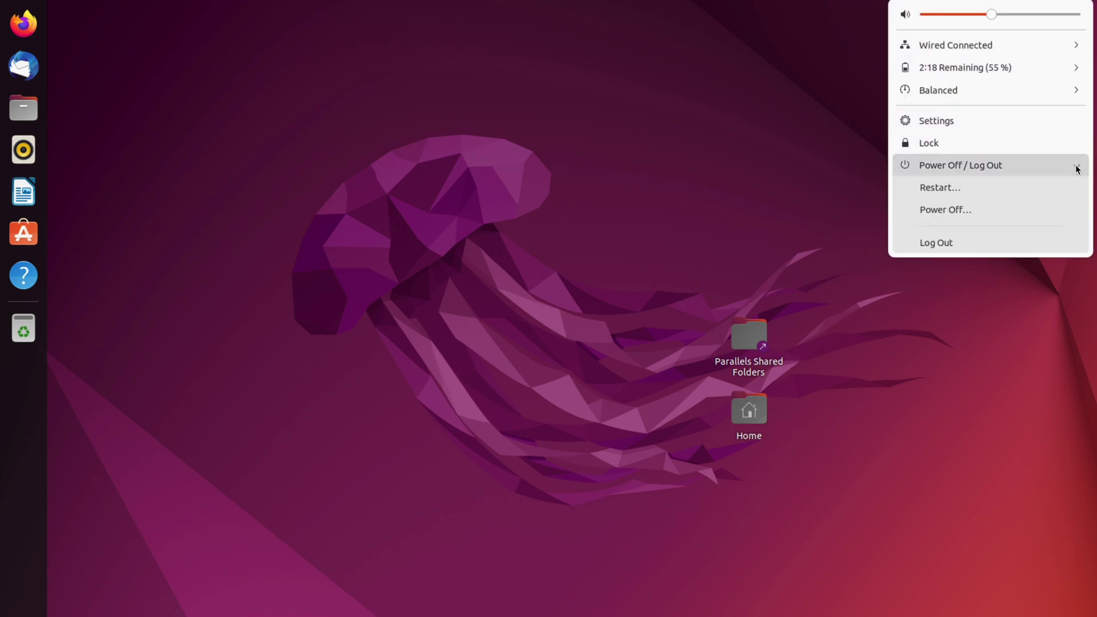
pyautogui.click(945, 209)
pyautogui.click(617, 358)
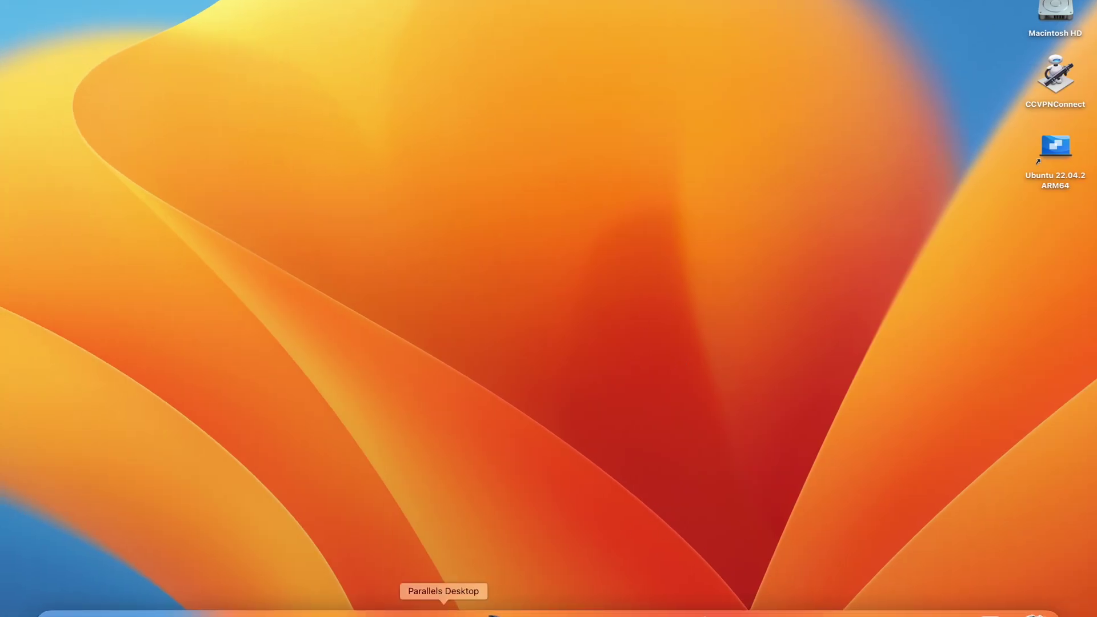
# Step: Open the Ubuntu 22.04.2 ARM64 configuration's Options, showing manual startup and shutdown
pyautogui.click(443, 612)
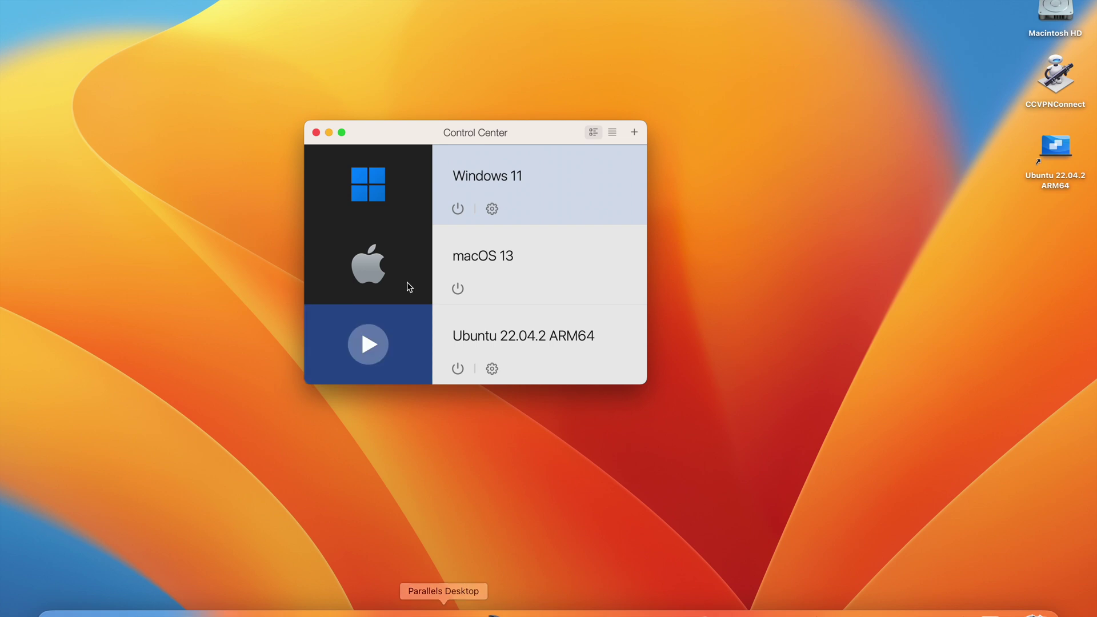
pyautogui.click(492, 370)
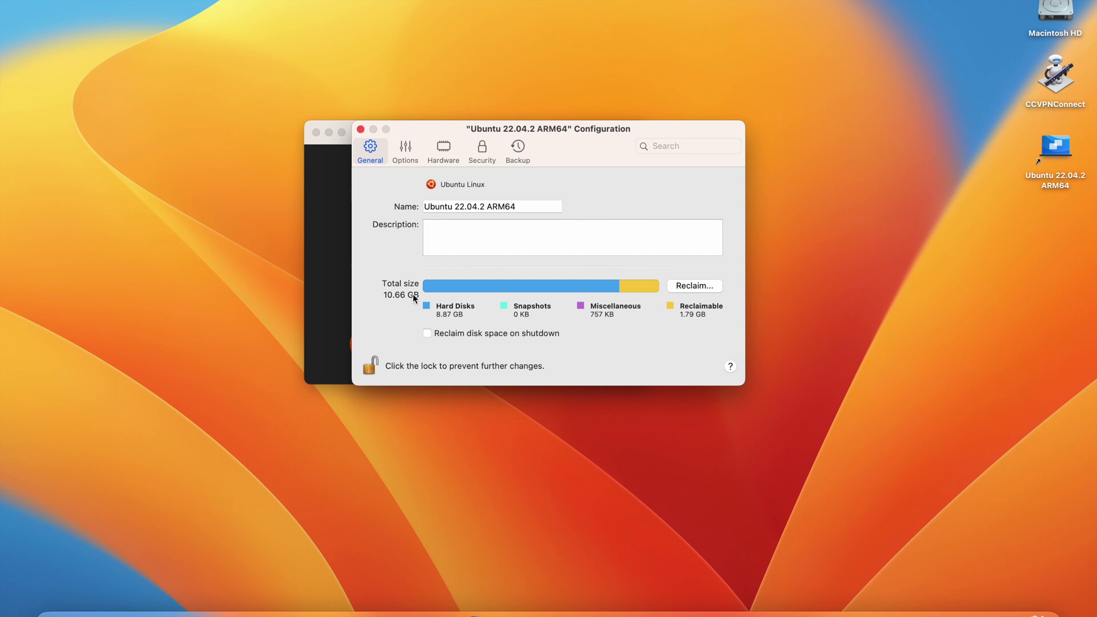
pyautogui.click(407, 152)
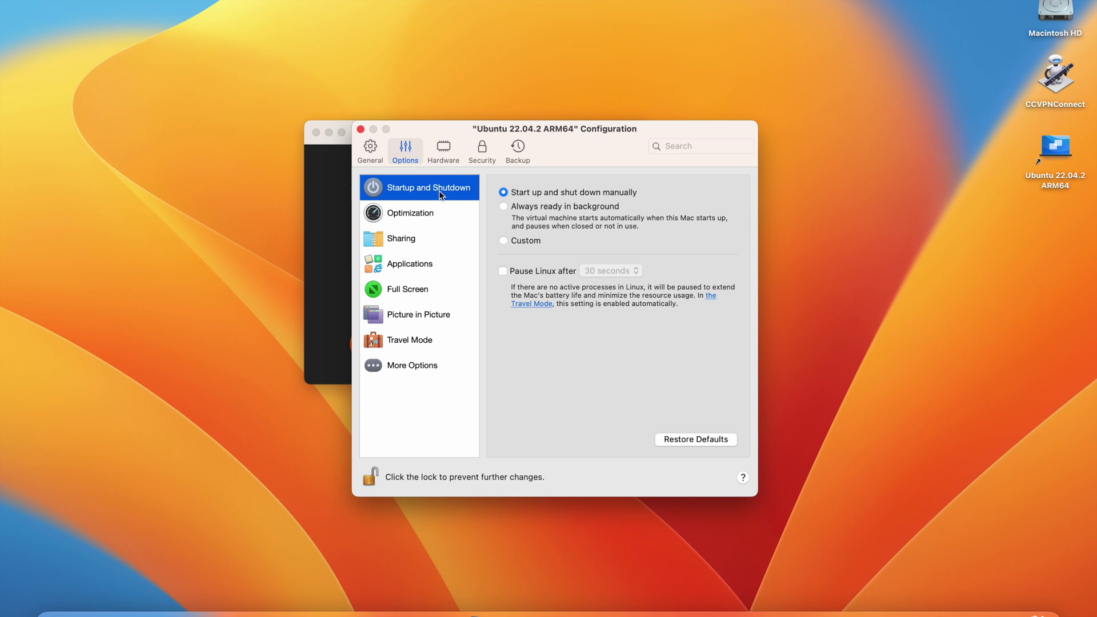
# Step: Review the Hardware CPU & Memory and Graphics resolution settings, then close the configuration
pyautogui.click(444, 148)
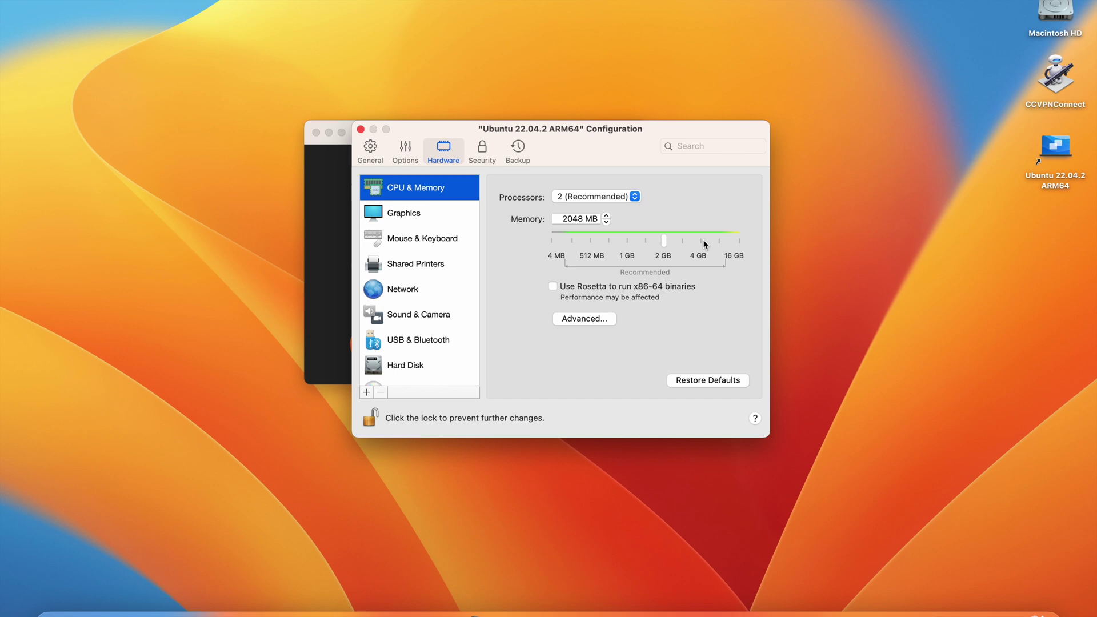
pyautogui.click(414, 219)
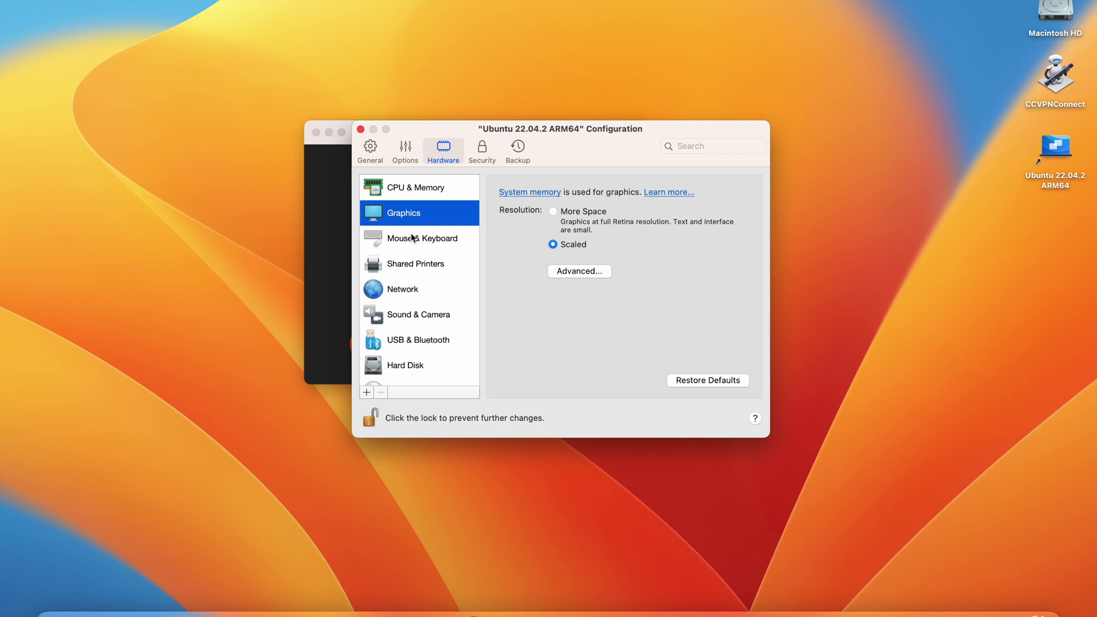
pyautogui.scroll(-3, 411, 236)
pyautogui.scroll(3, 411, 236)
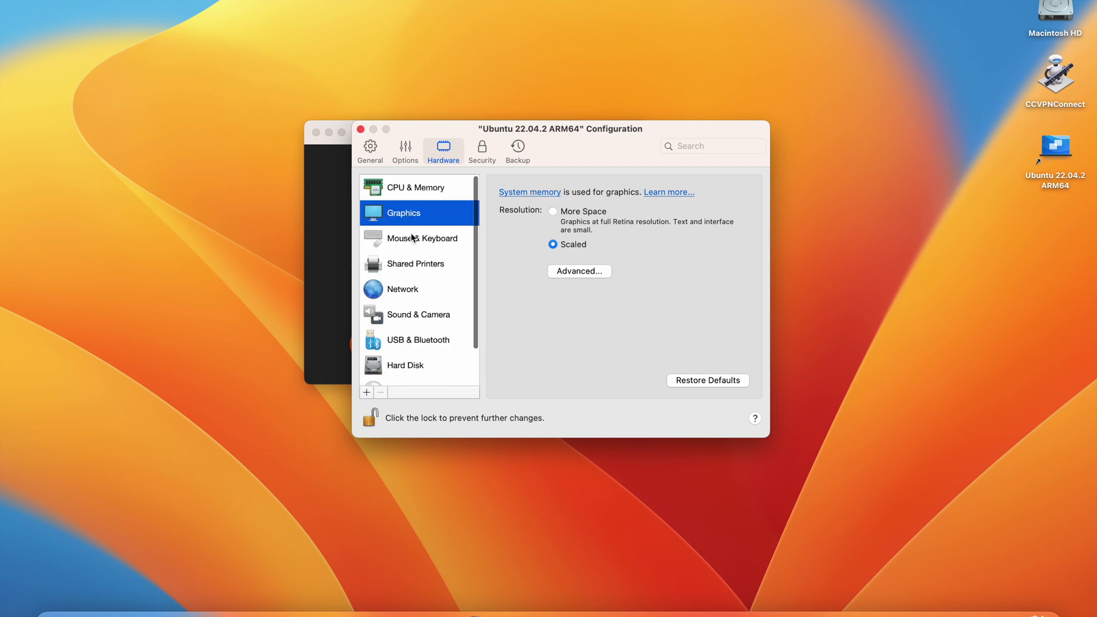
pyautogui.click(361, 129)
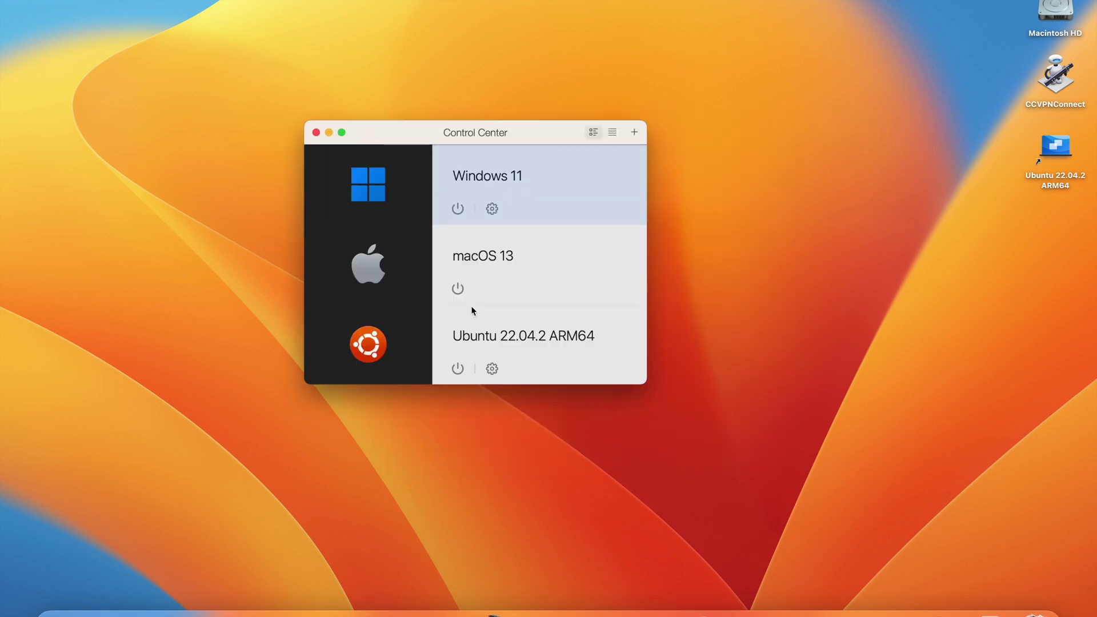